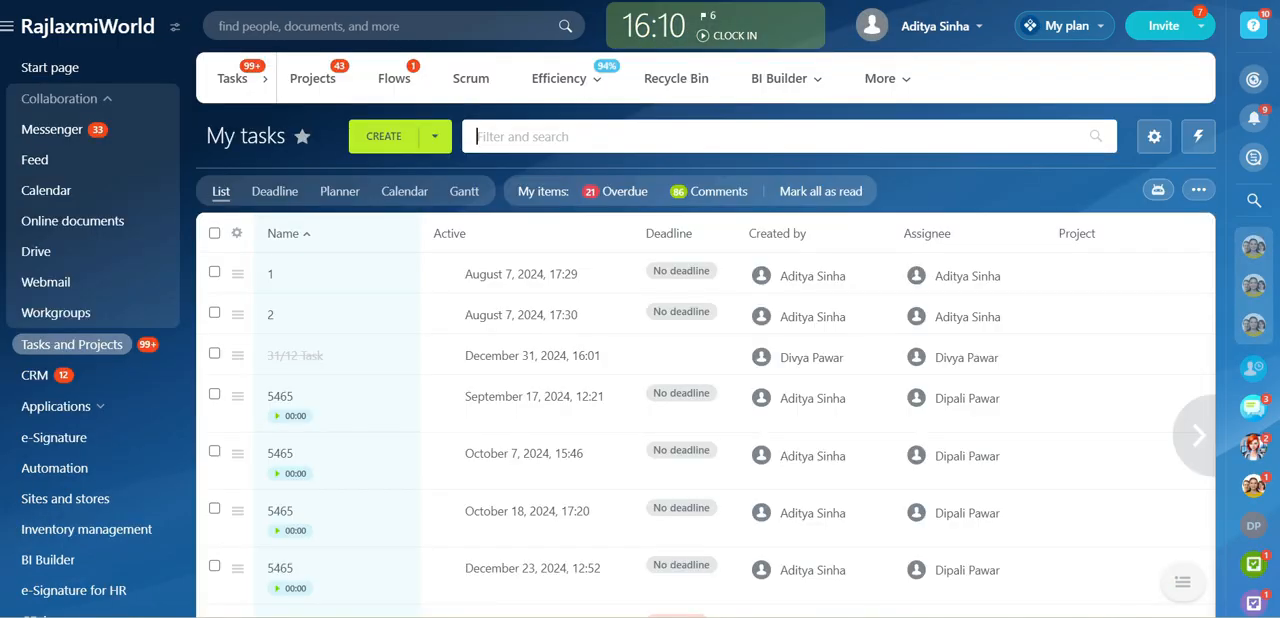
Open the access permissions for Tasks and Projects and review the roles and their task permissions
mouse_move(883, 84)
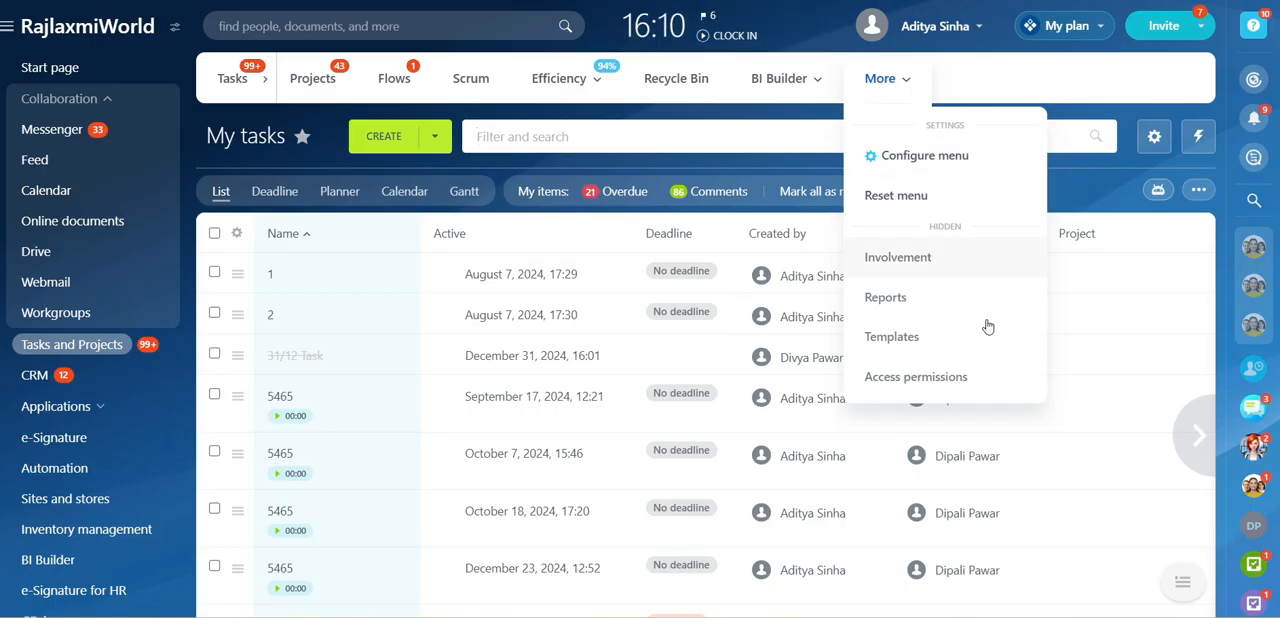
left_click(927, 377)
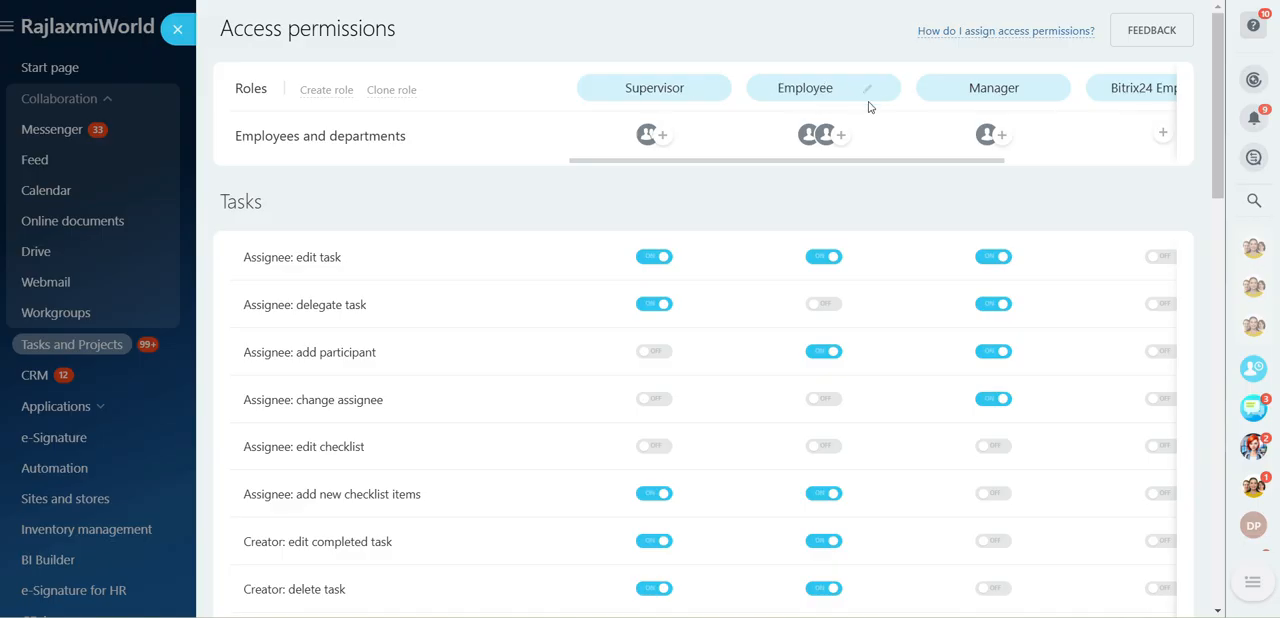
scroll(1096, 121, "right", 1)
scroll(1095, 121, "right", 4)
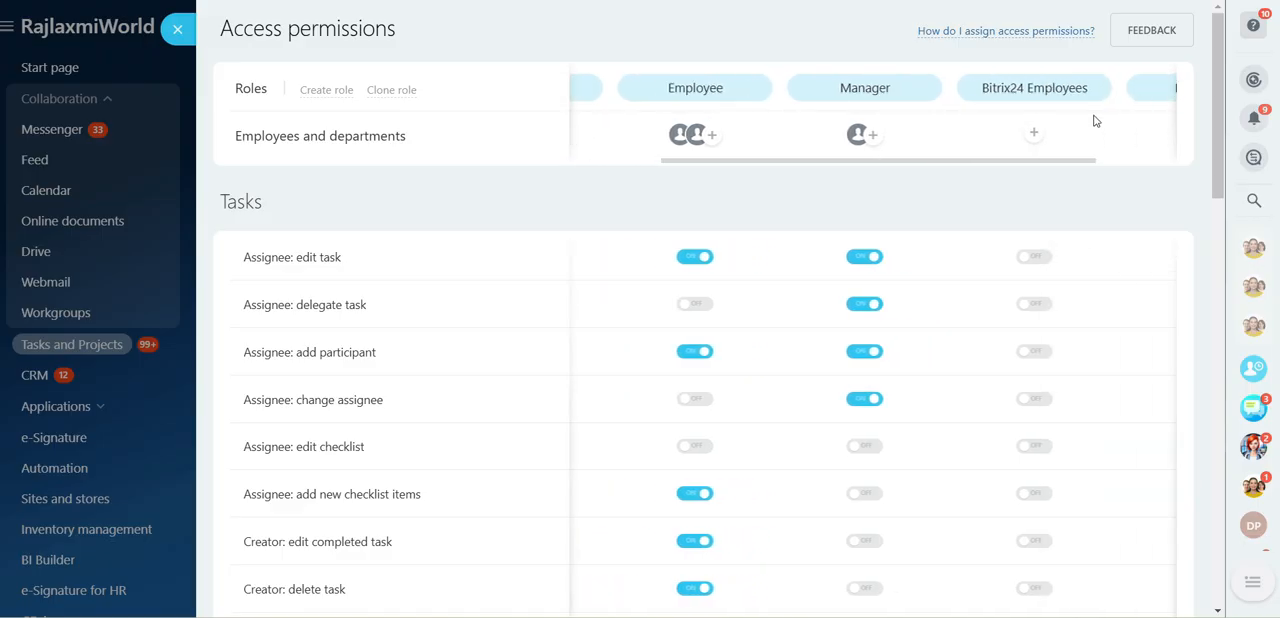
scroll(1095, 121, "left", 5)
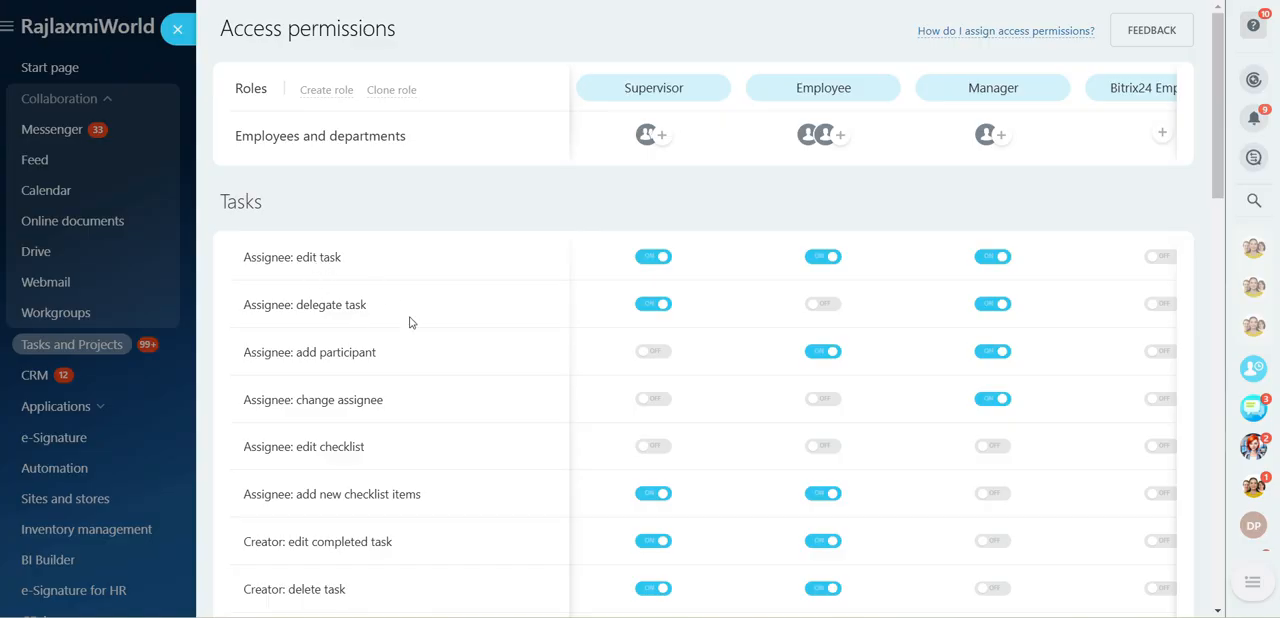
scroll(409, 322, "down", 5)
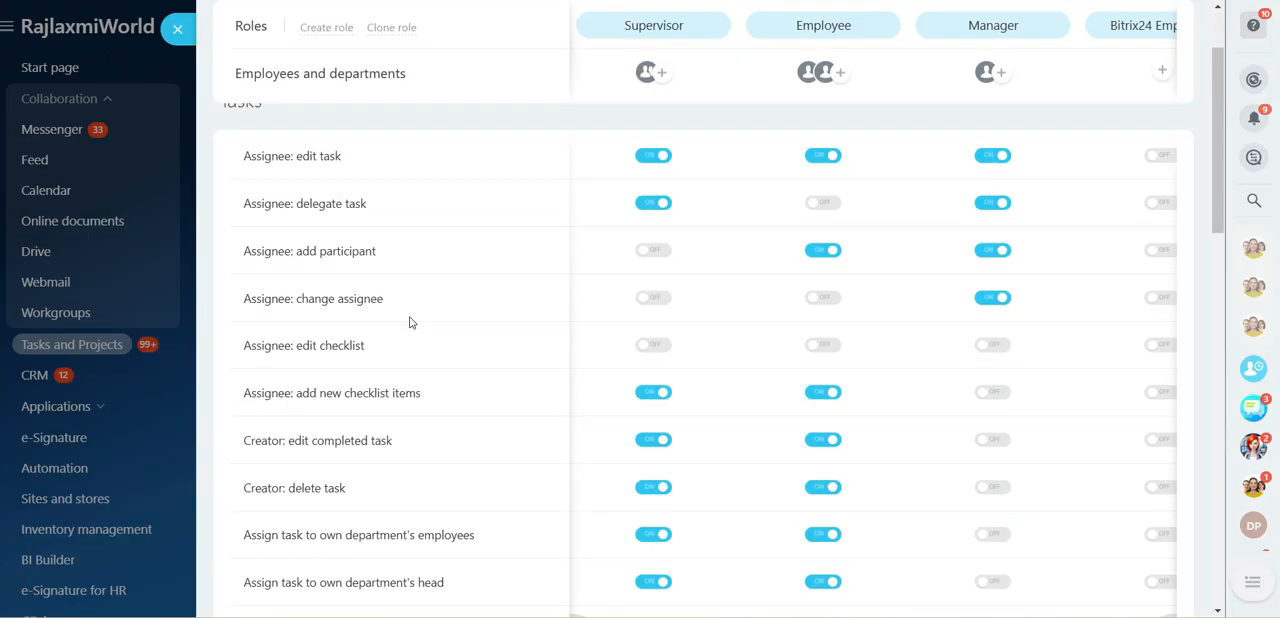
scroll(409, 322, "down", 2)
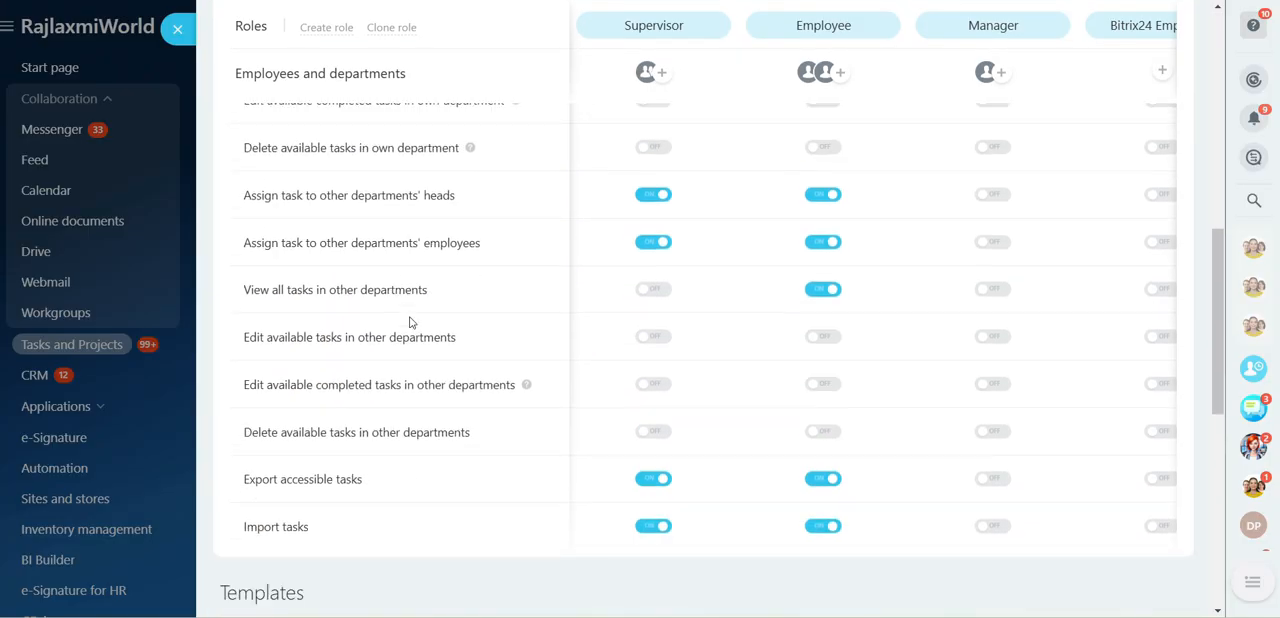
scroll(409, 322, "up", 8)
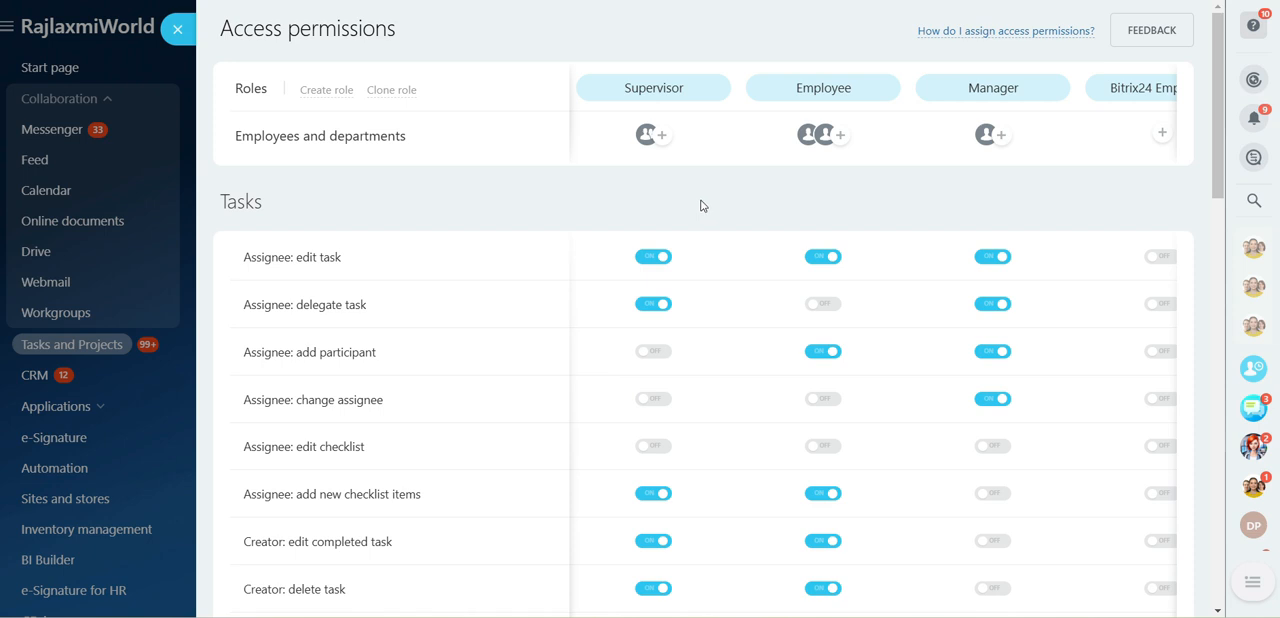
Enable the assignee permissions to add participant, change assignee and edit checklist for the Supervisor role, and save the settings
left_click(641, 344)
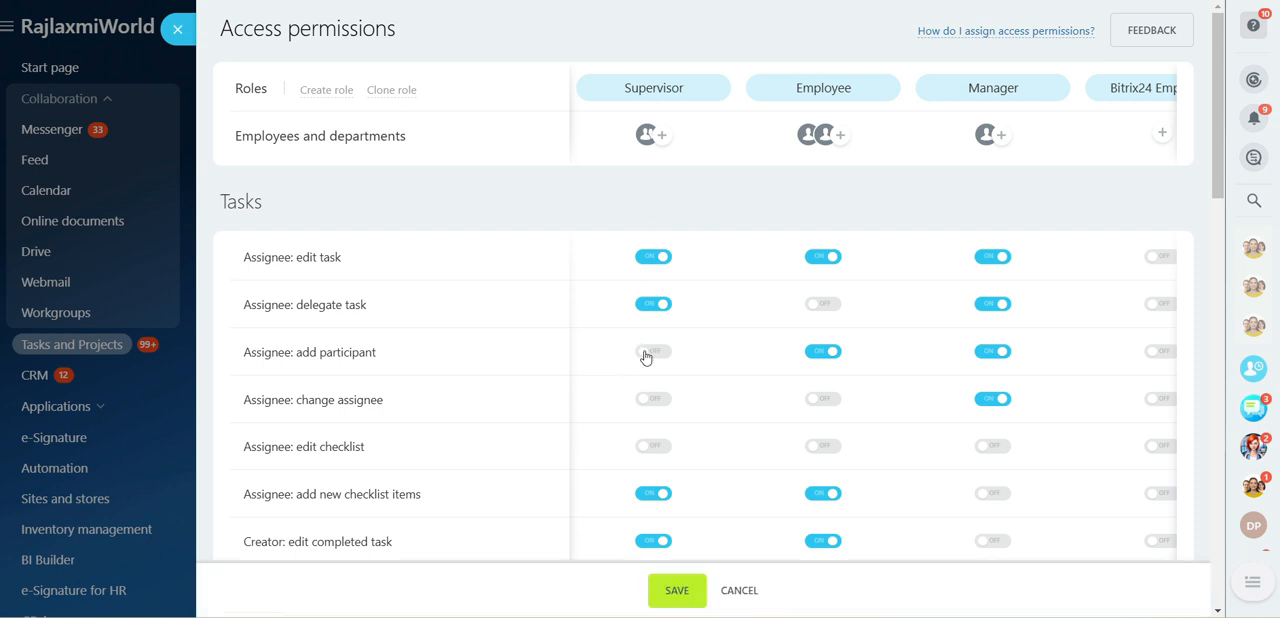
left_click(648, 400)
left_click(650, 447)
left_click(676, 592)
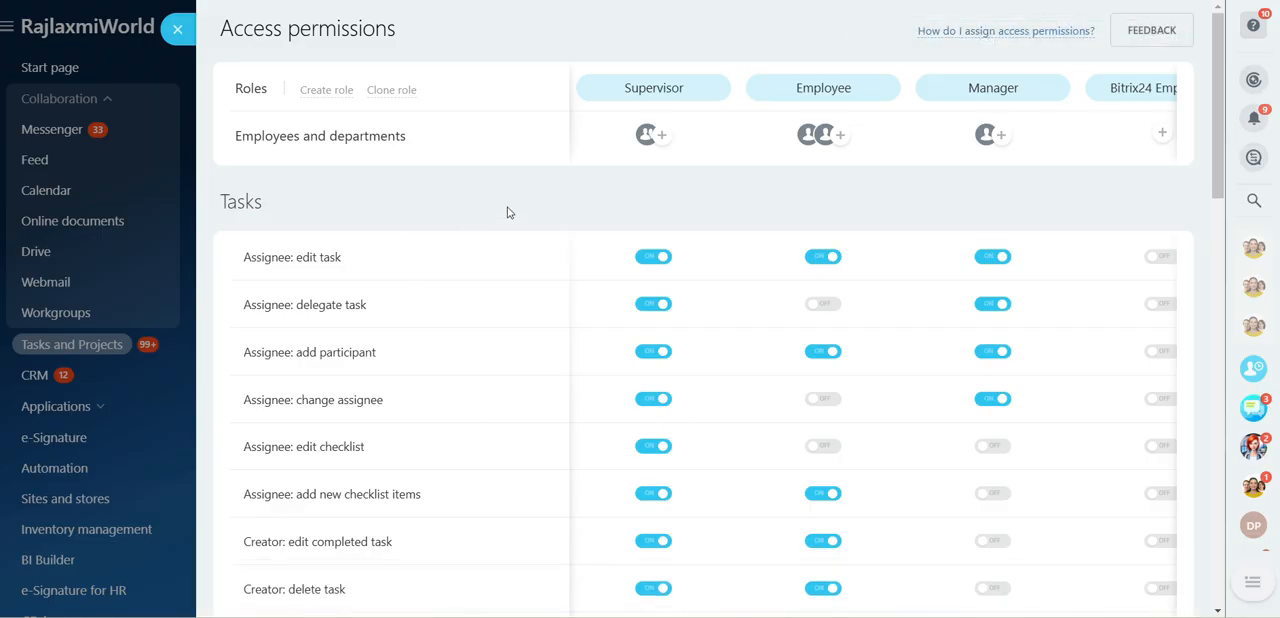
Create a new role named Demo Role
left_click(337, 93)
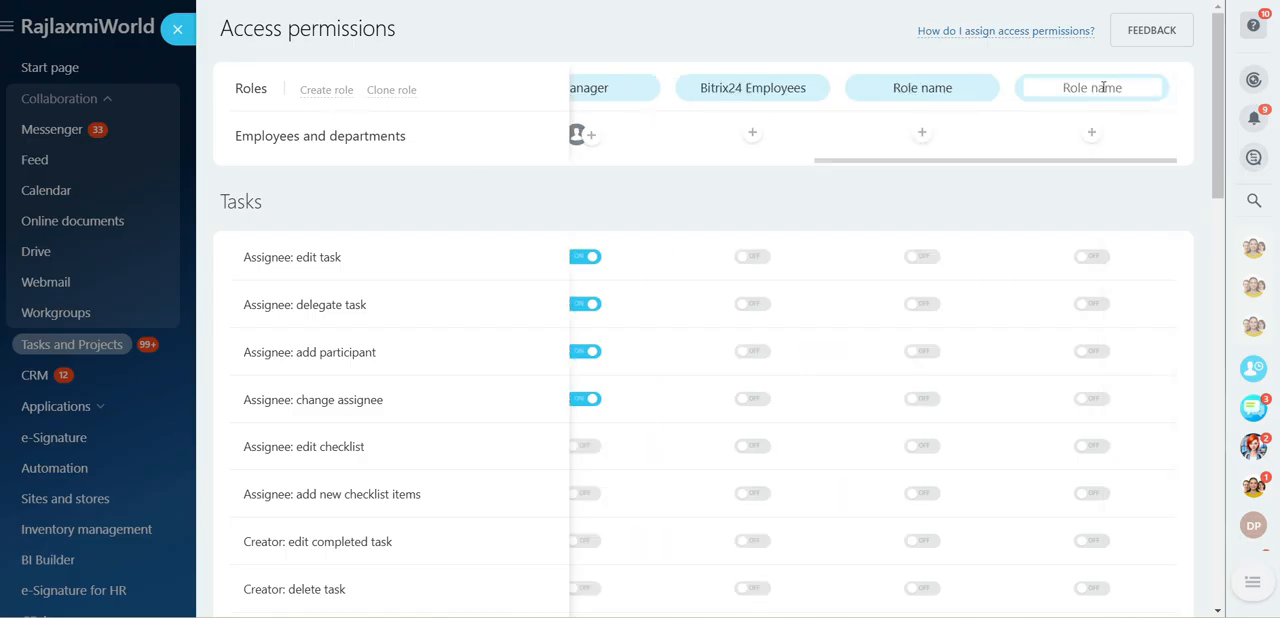
type("D")
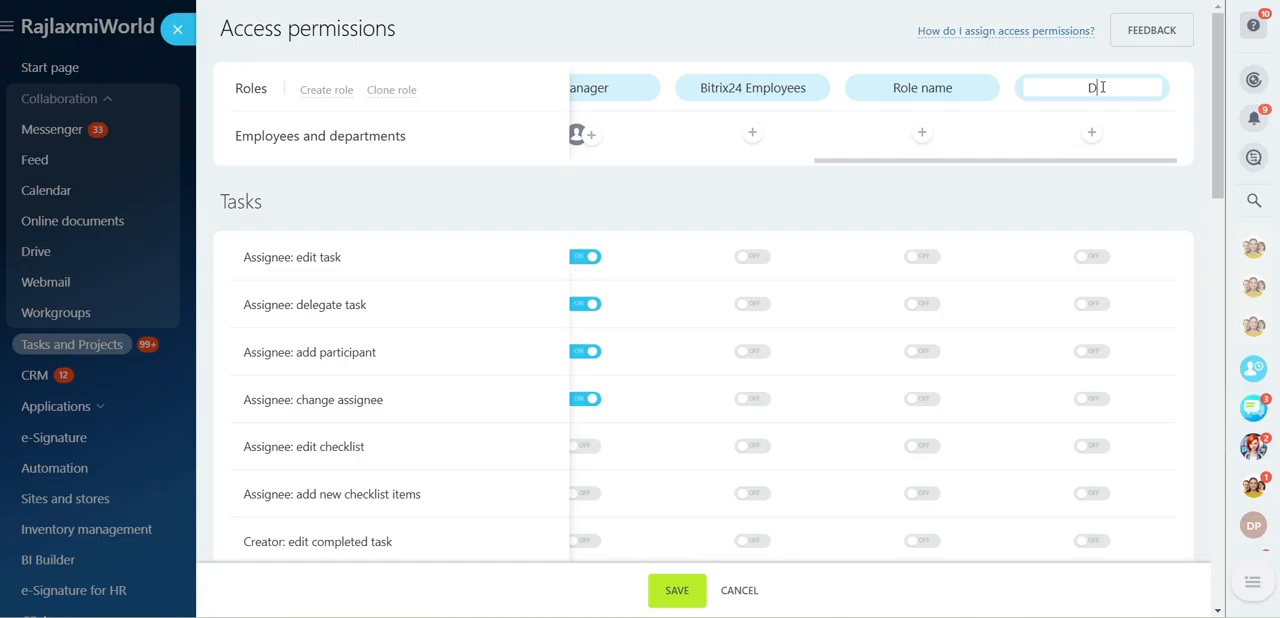
type("emo Role")
Enable the assignee permissions to delegate task, add participant and change assignee for Demo Role, and save the settings
left_click(1088, 305)
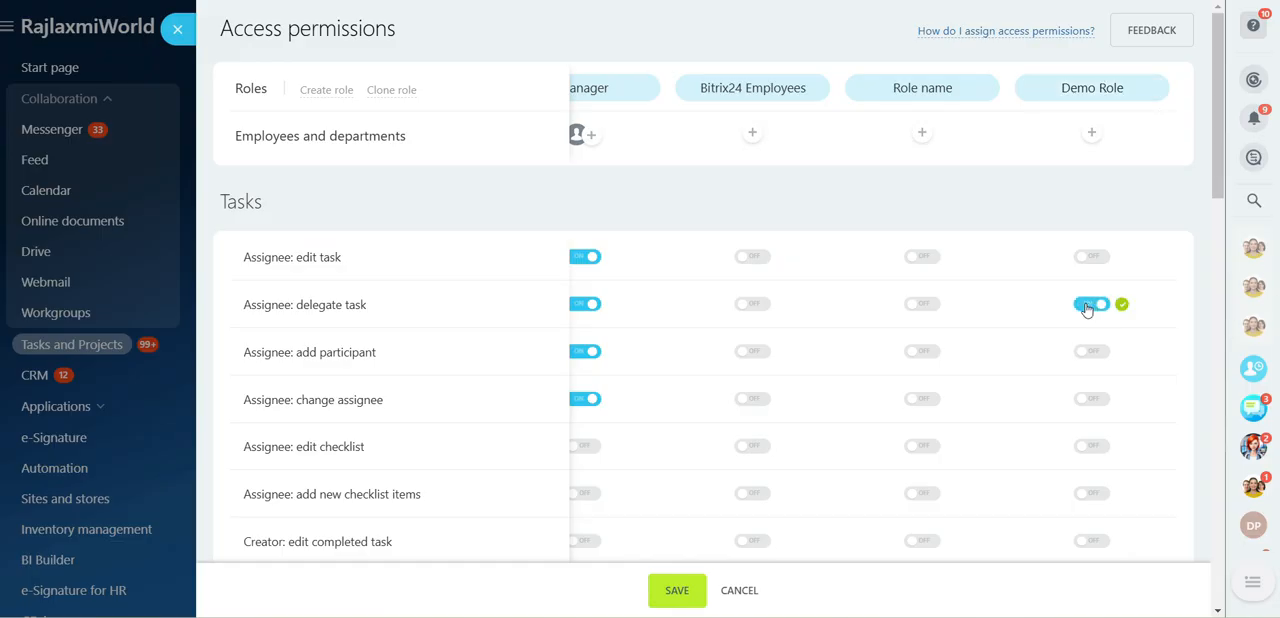
left_click(1087, 356)
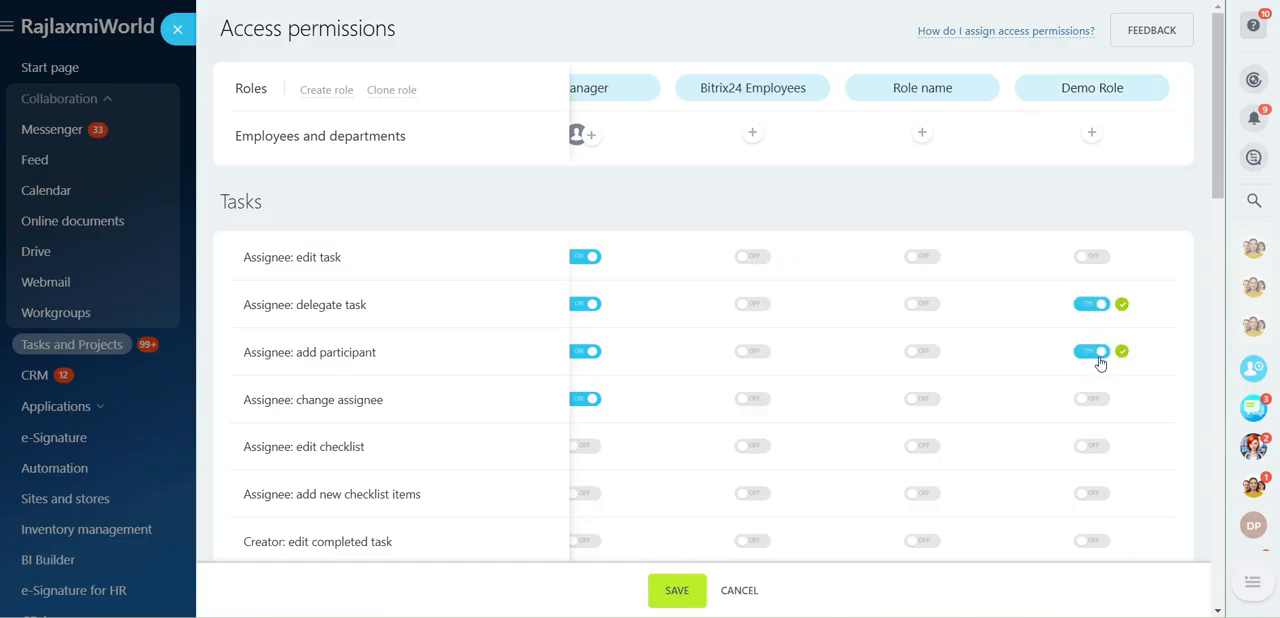
left_click(1085, 400)
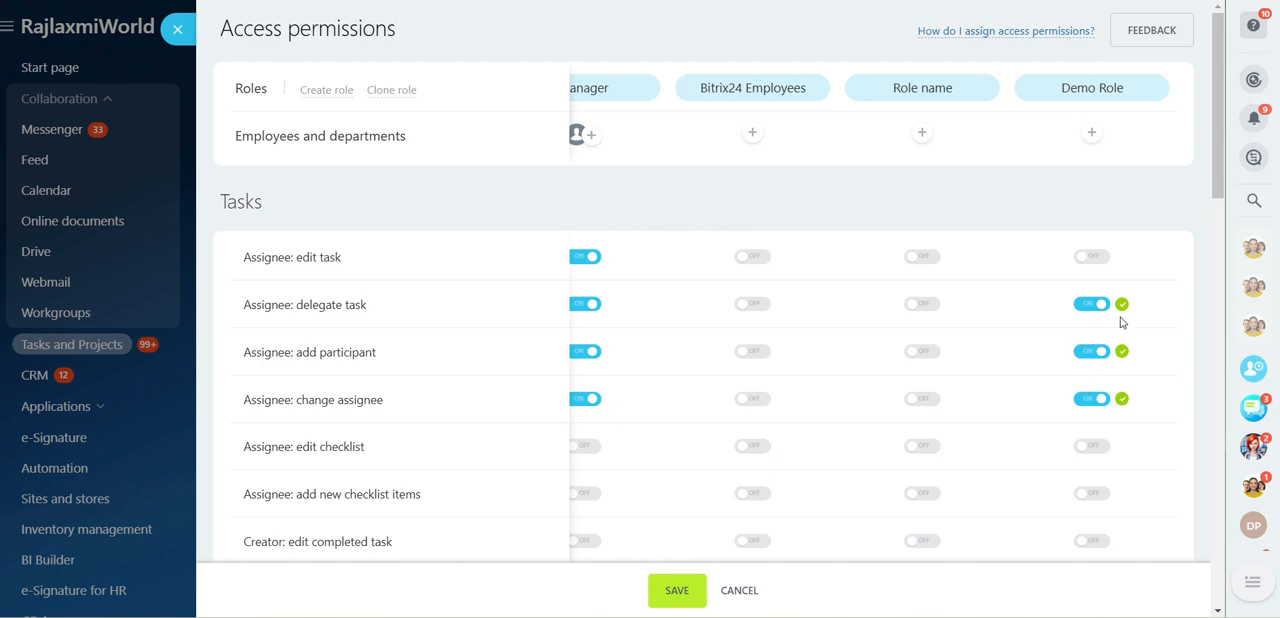
left_click(676, 592)
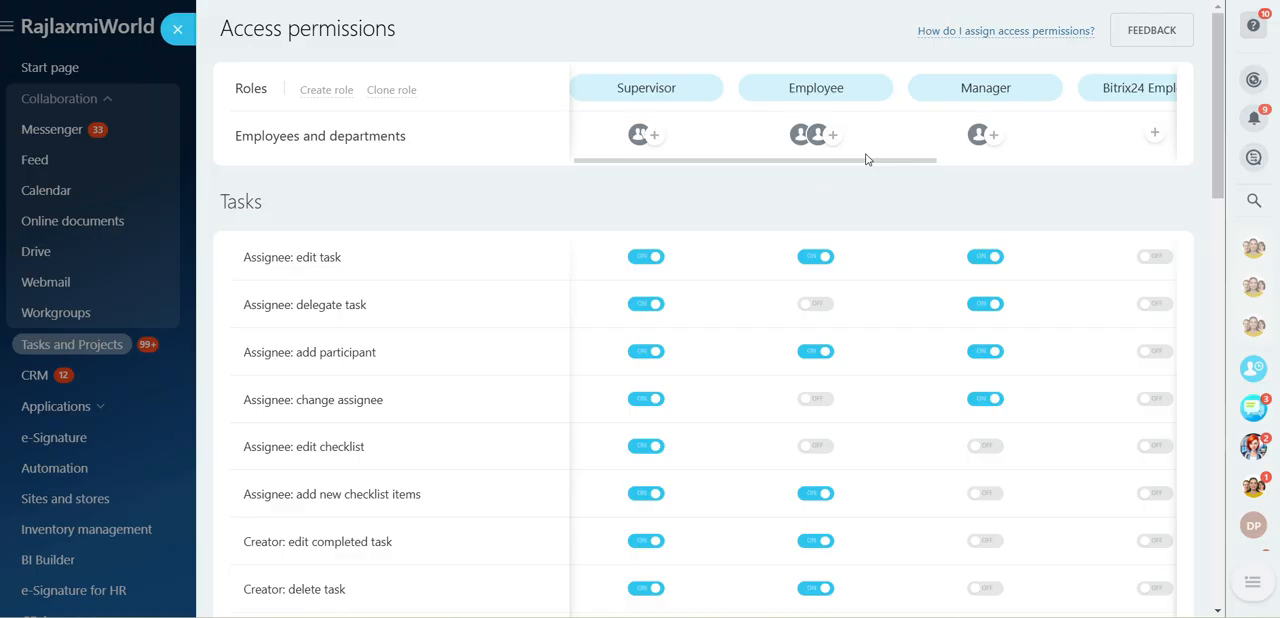
Clone Demo Role and name the copy Testing Role
left_click_drag(866, 159, 800, 180)
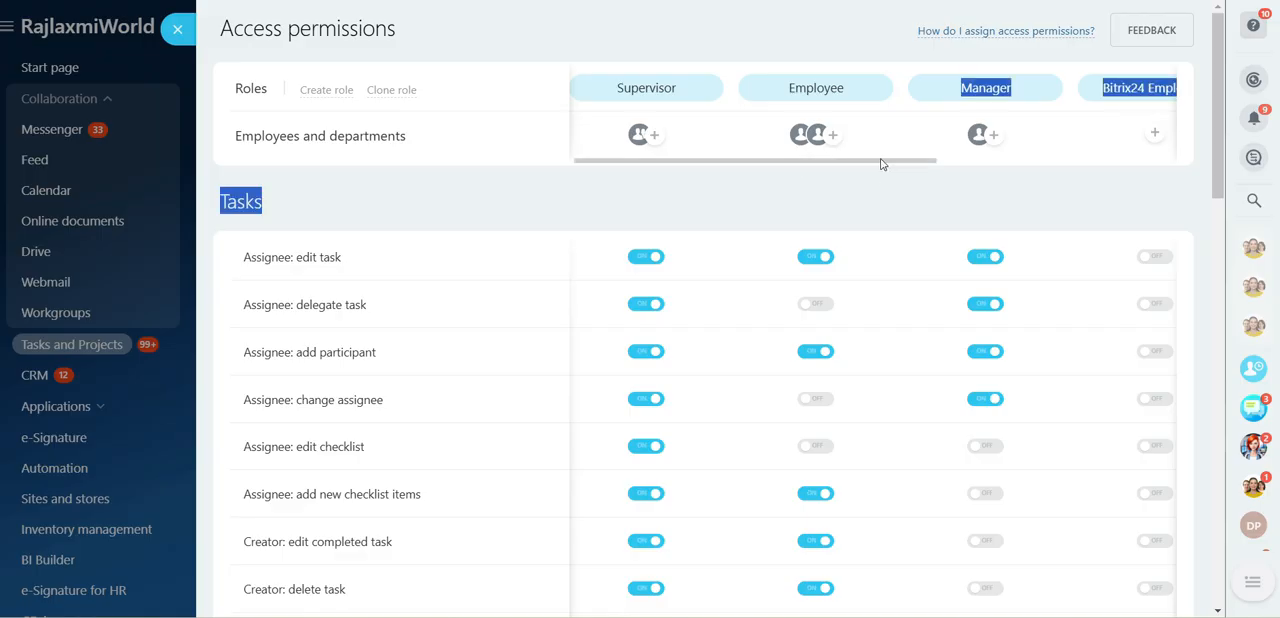
left_click_drag(881, 163, 1160, 210)
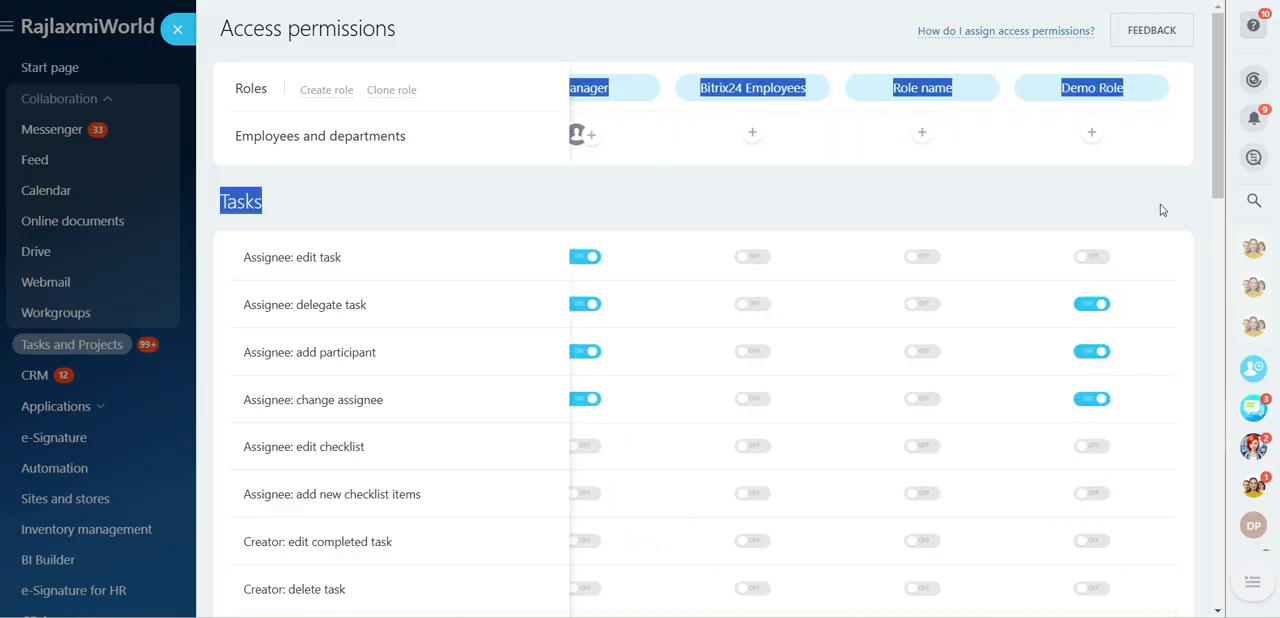
left_click(1155, 133)
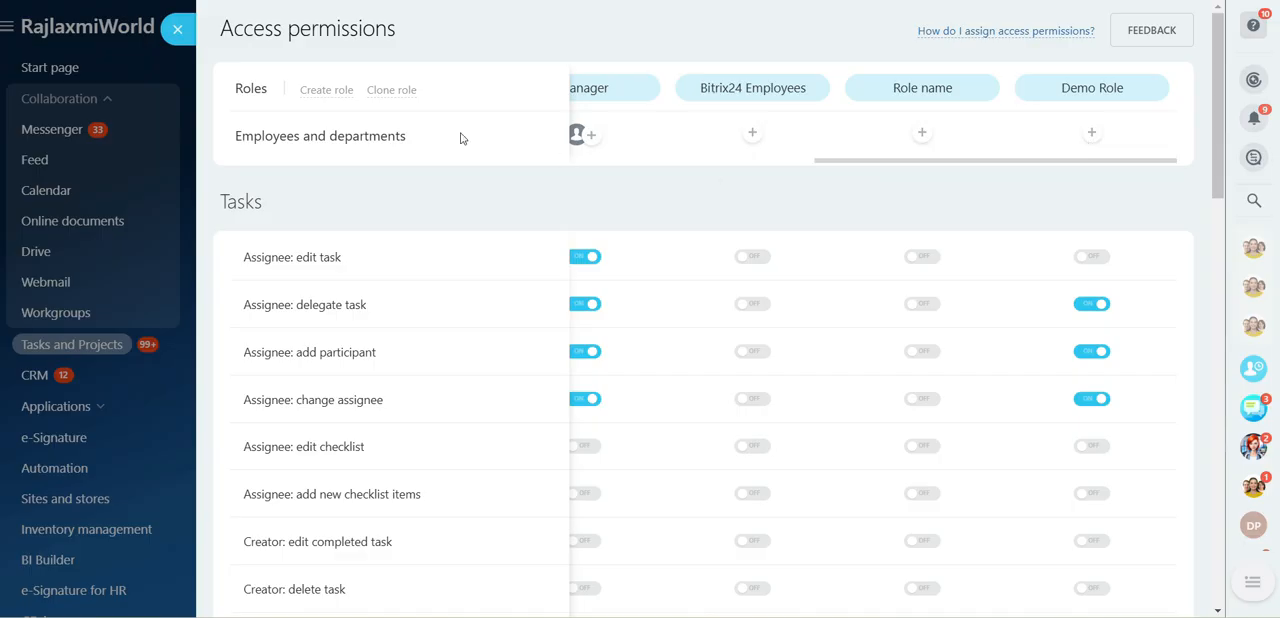
left_click(402, 99)
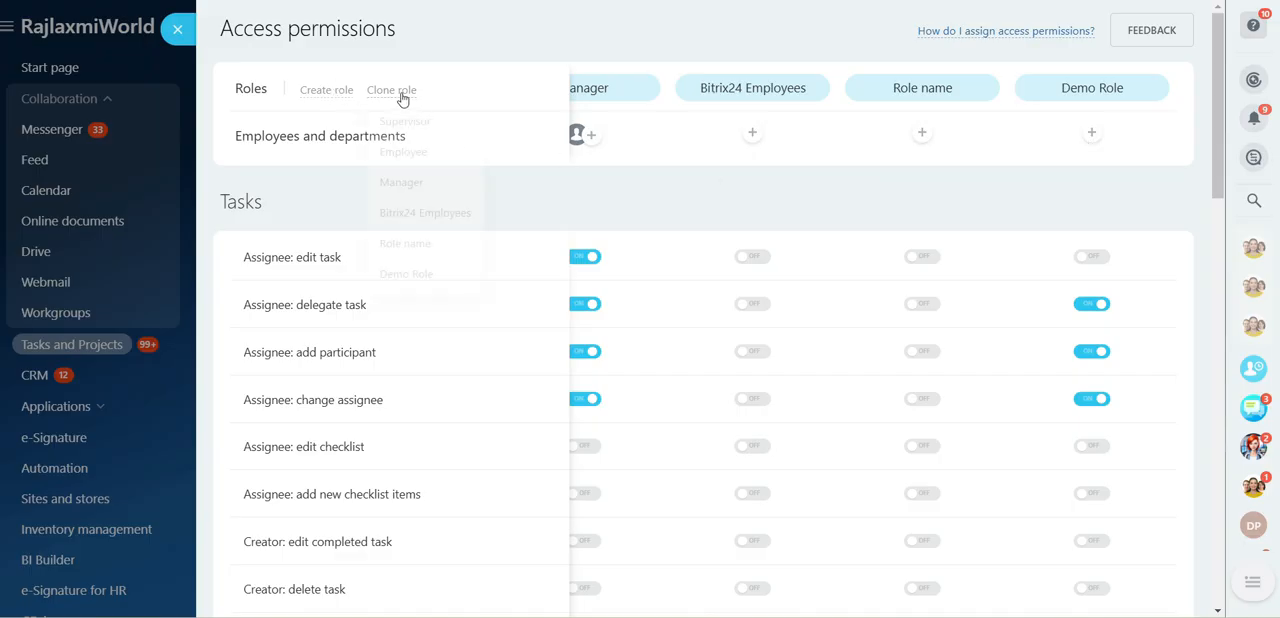
left_click(406, 274)
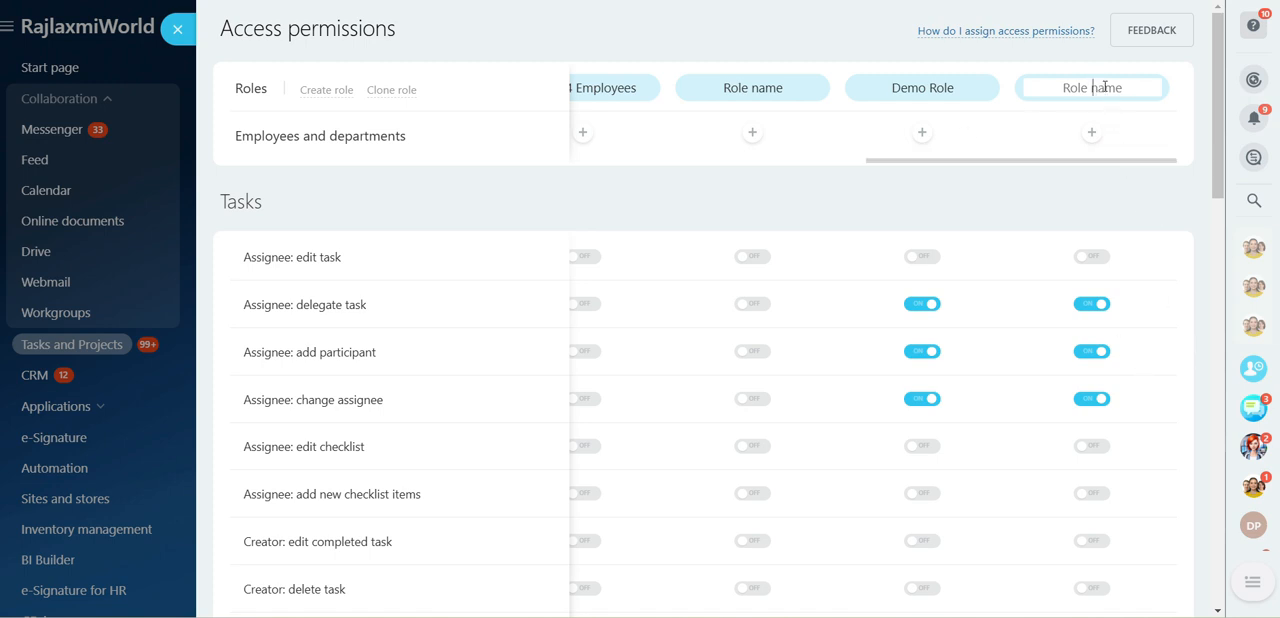
type("Testing")
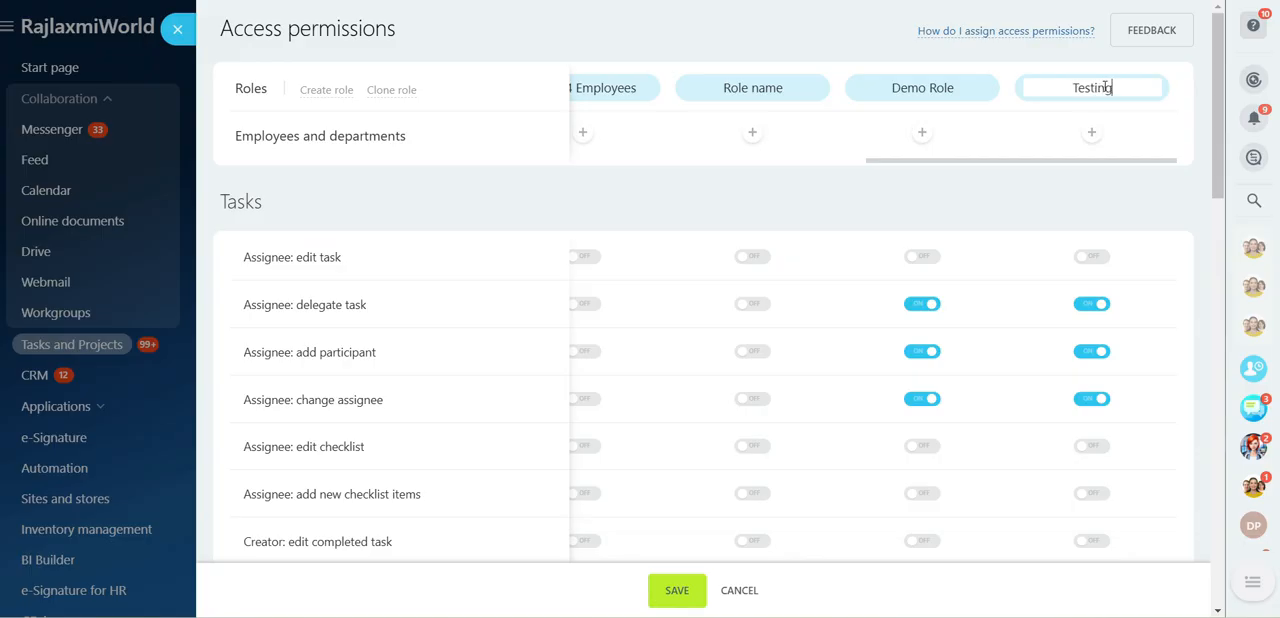
type(" Role")
key("Return")
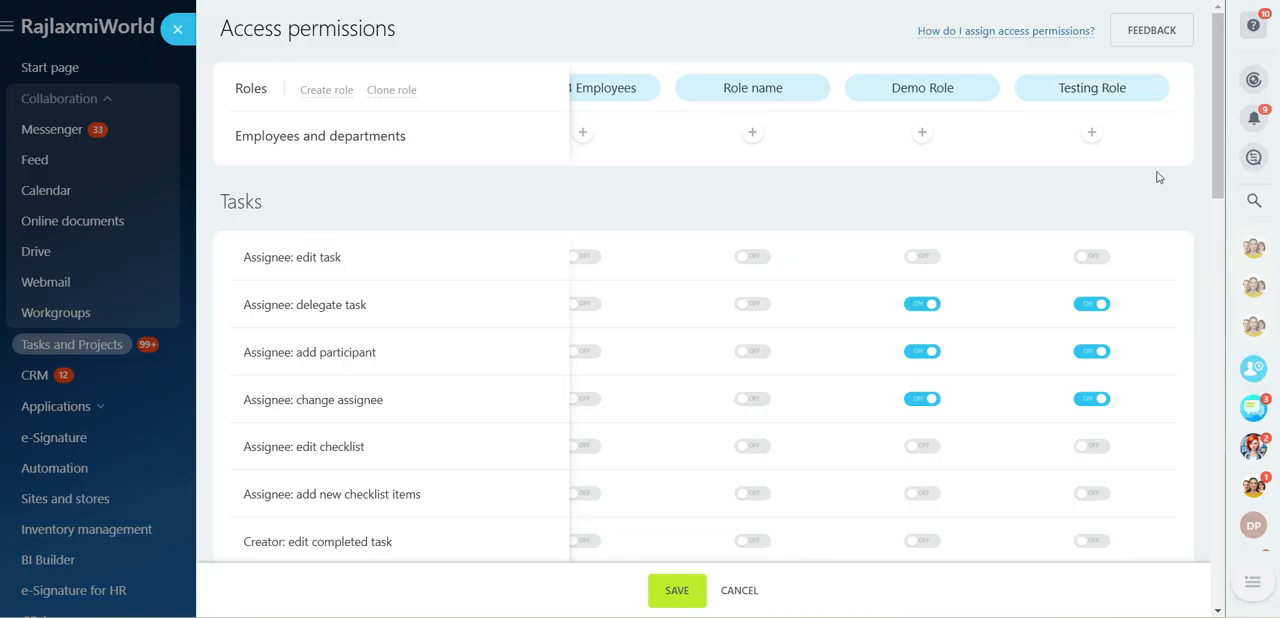
Assign all department and subdepartment employees of the Bitrix Department to Testing Role, and save the settings
scroll(1158, 177, "down", 2)
scroll(1158, 177, "up", 2)
left_click(1091, 134)
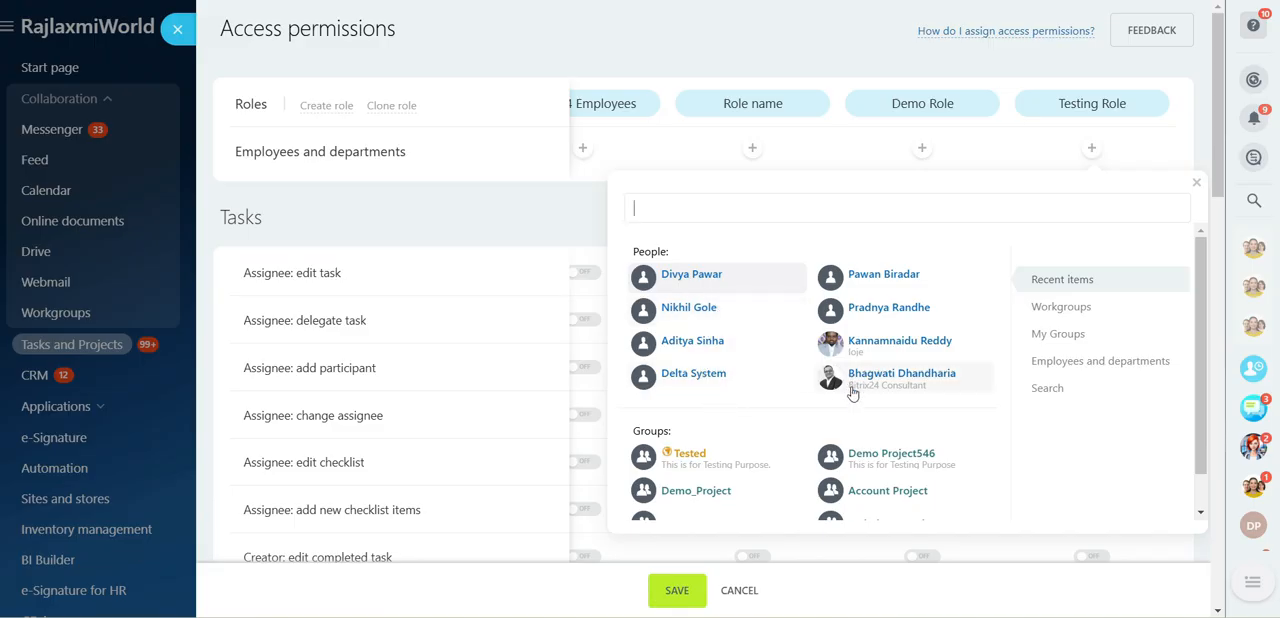
scroll(986, 418, "down", 1)
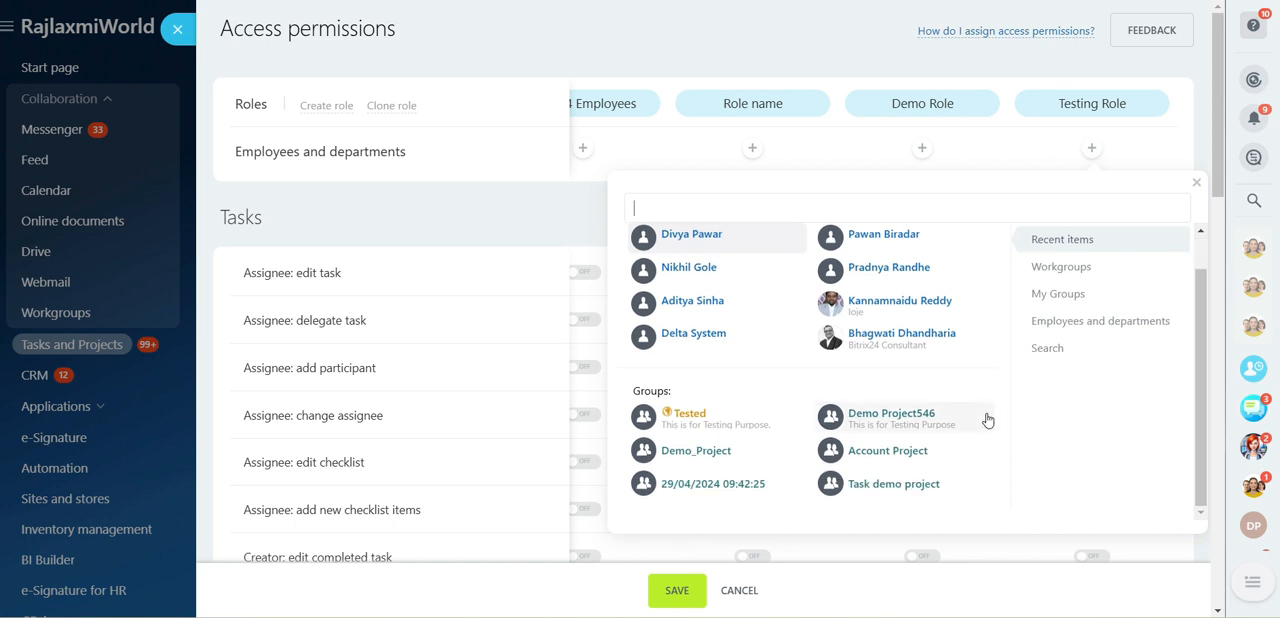
left_click(1079, 322)
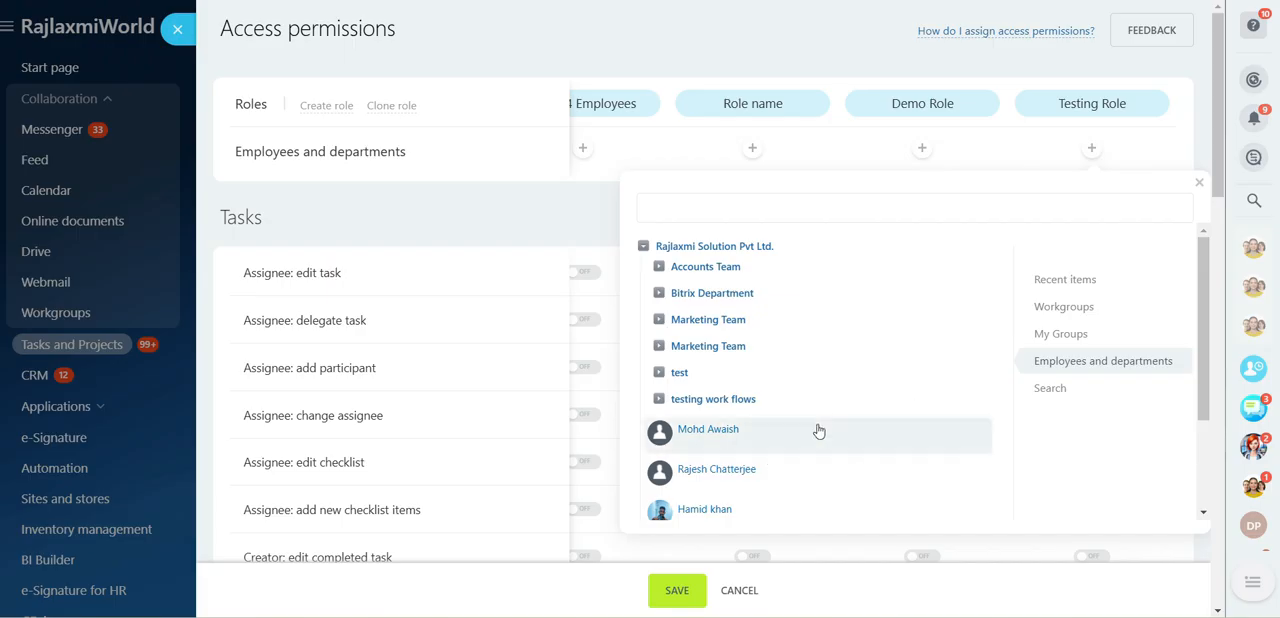
left_click(710, 293)
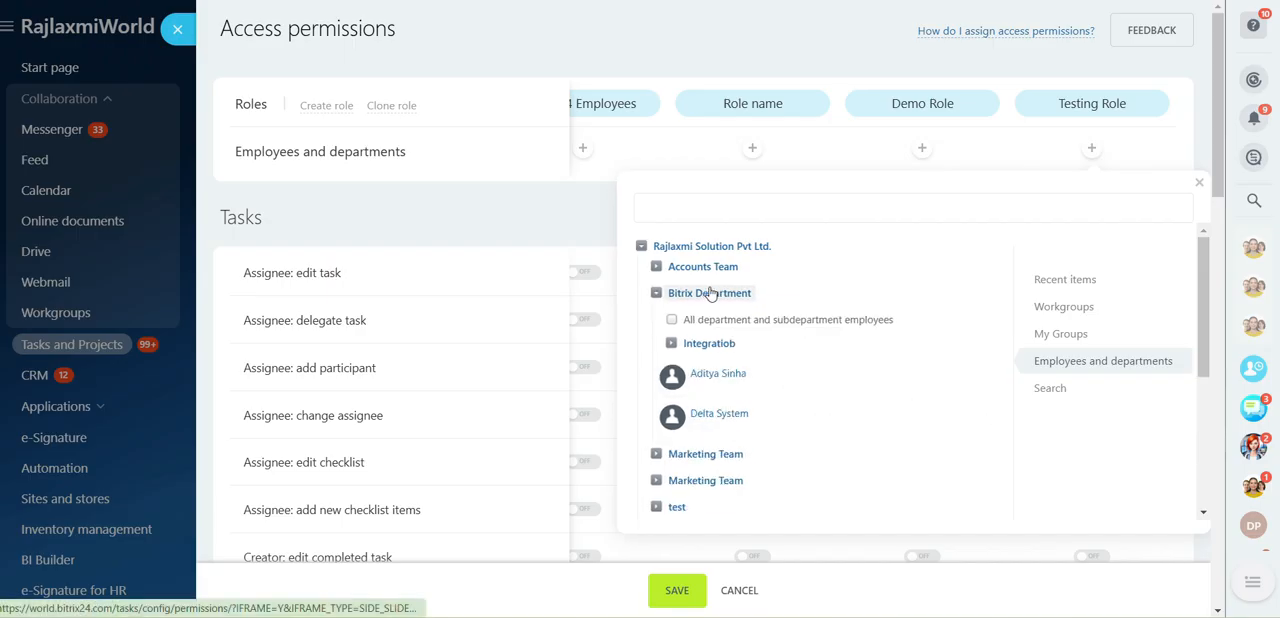
left_click(792, 320)
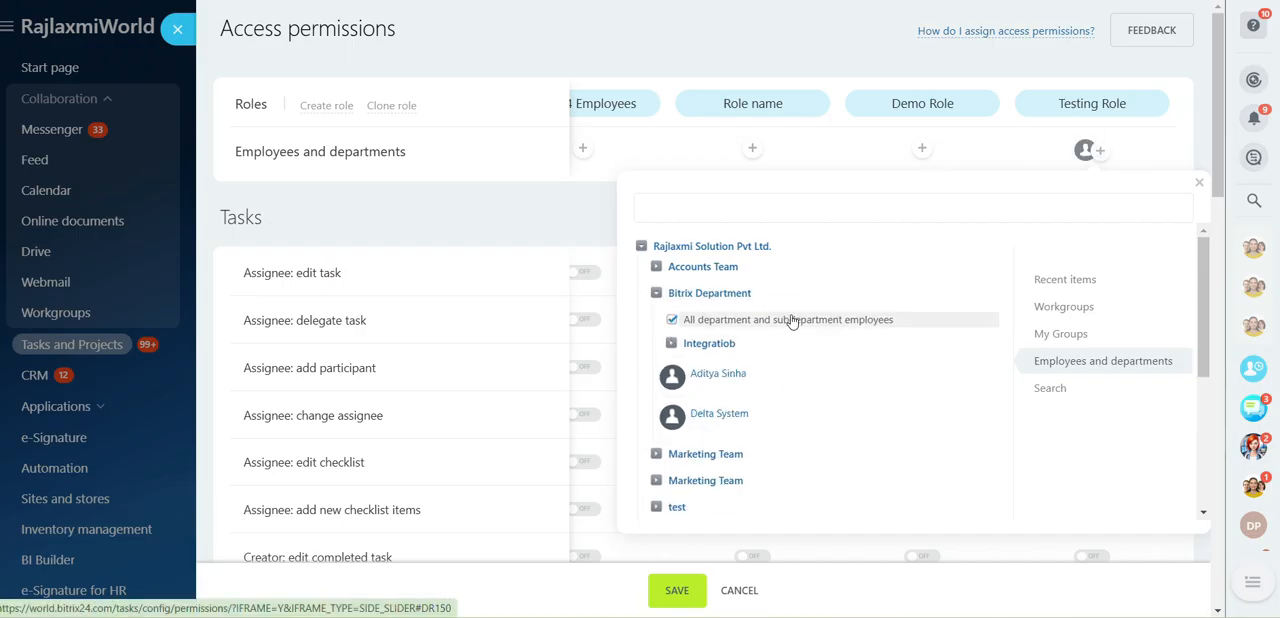
left_click(678, 592)
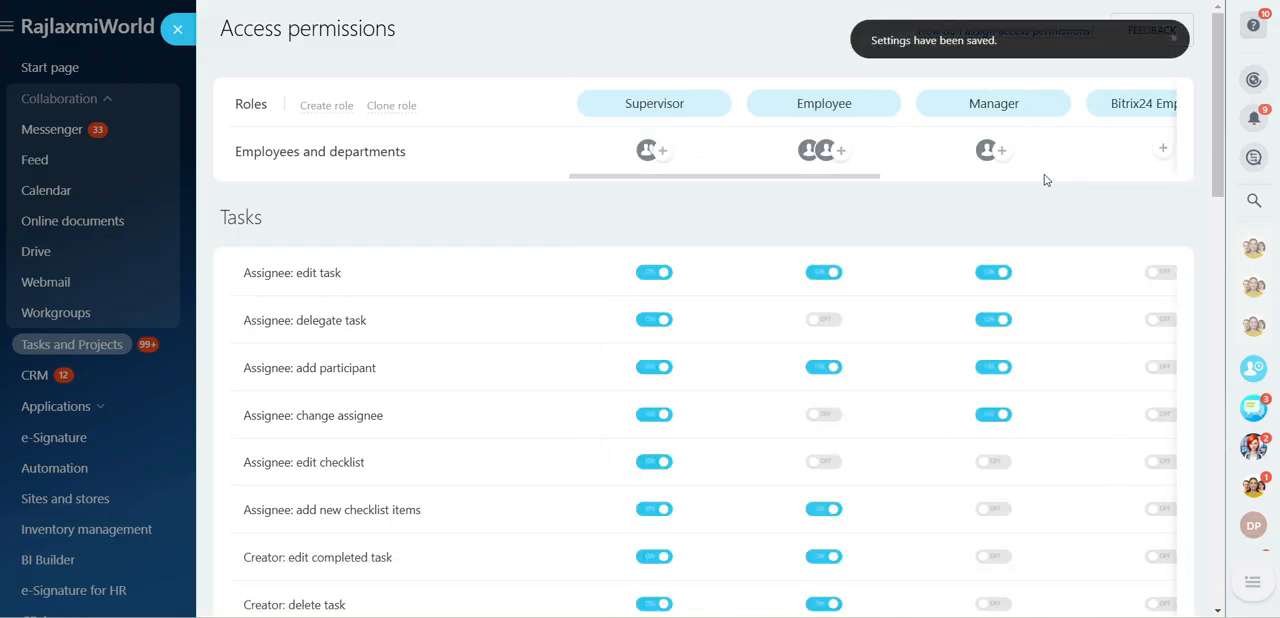